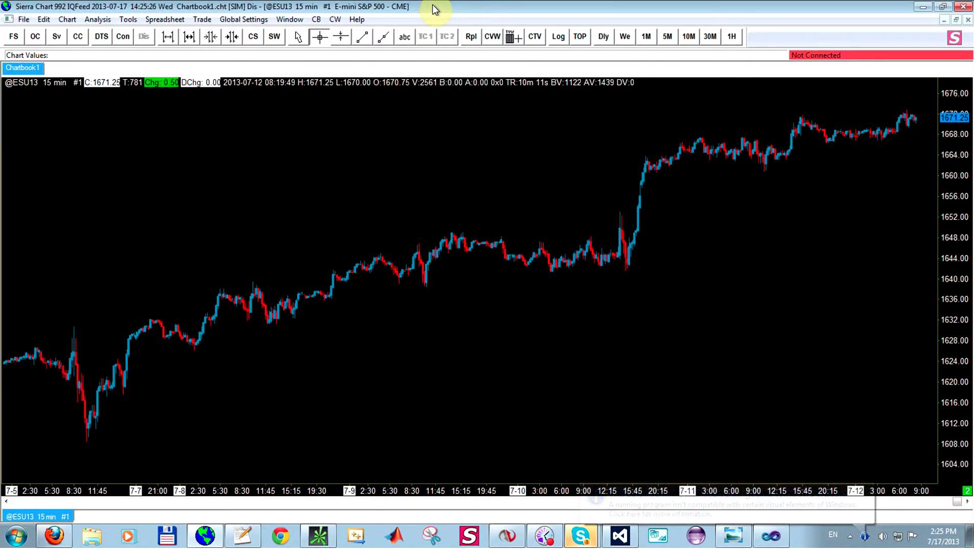
# Widen the ESU13 15-minute candlesticks and shift the price scale to reposition the bars
pyautogui.press('Up')
pyautogui.press('Up')
pyautogui.press('Up')
pyautogui.press('Up')
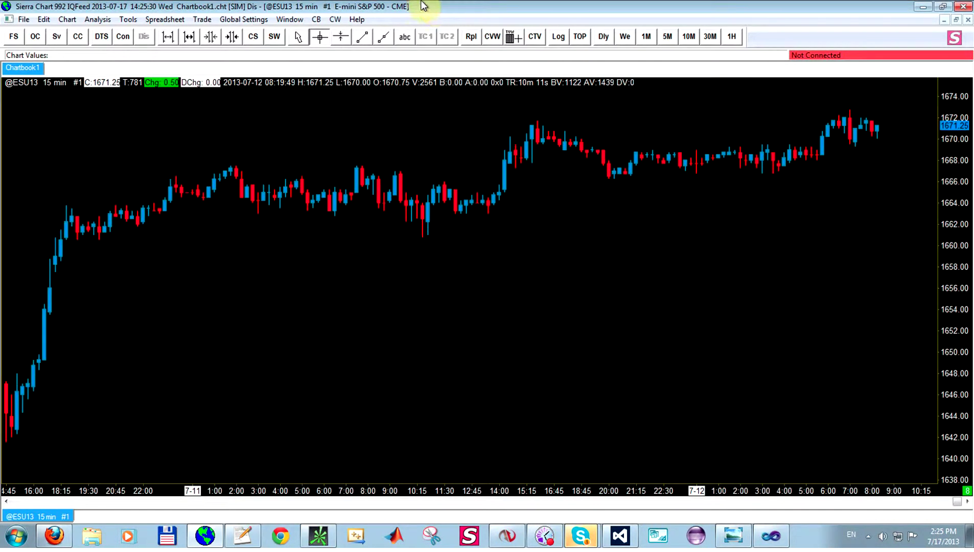
pyautogui.moveTo(946, 209); pyautogui.dragTo(952, 248)
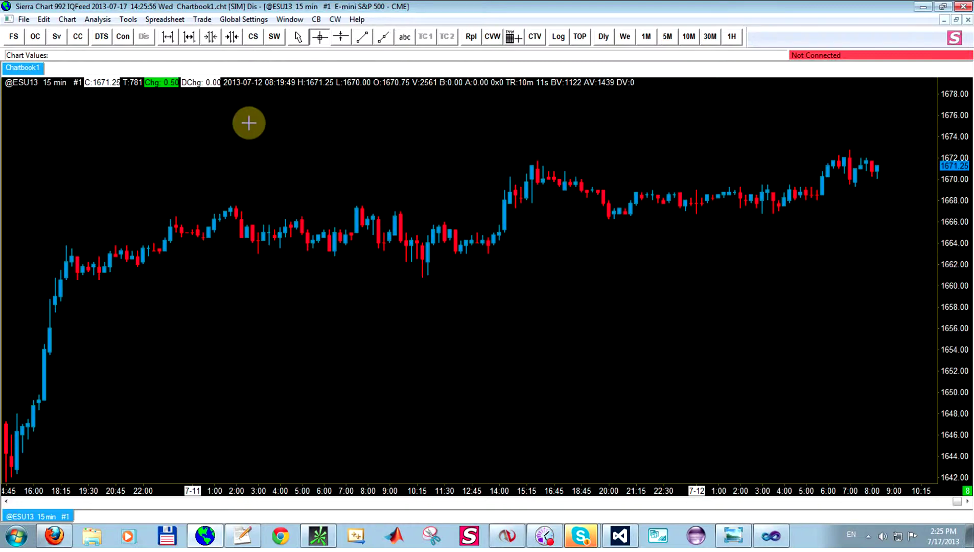
# Add the Volume study to the ES chart and apply it so a volume pane appears
pyautogui.click(101, 20)
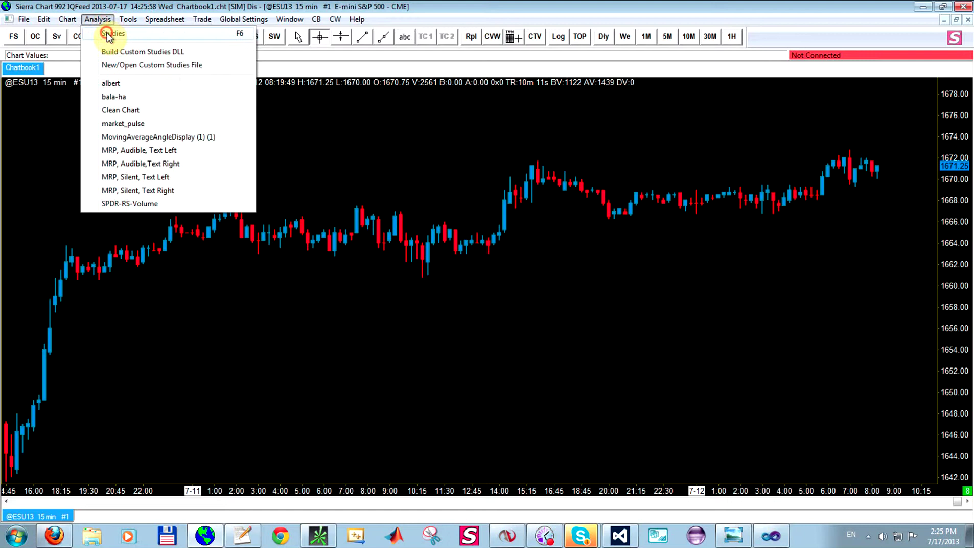
pyautogui.click(110, 34)
pyautogui.click(307, 269)
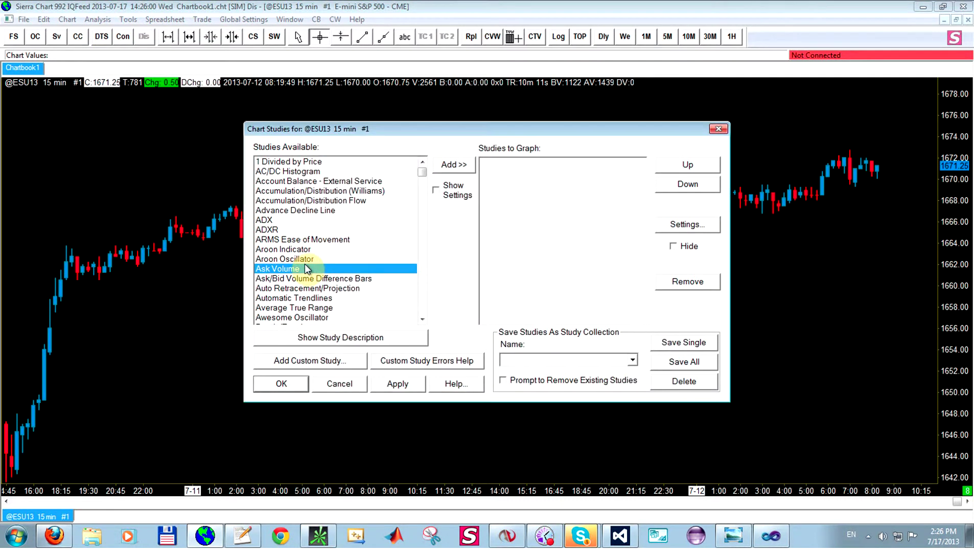
pyautogui.press('v')
pyautogui.scroll(-3, 328, 279)
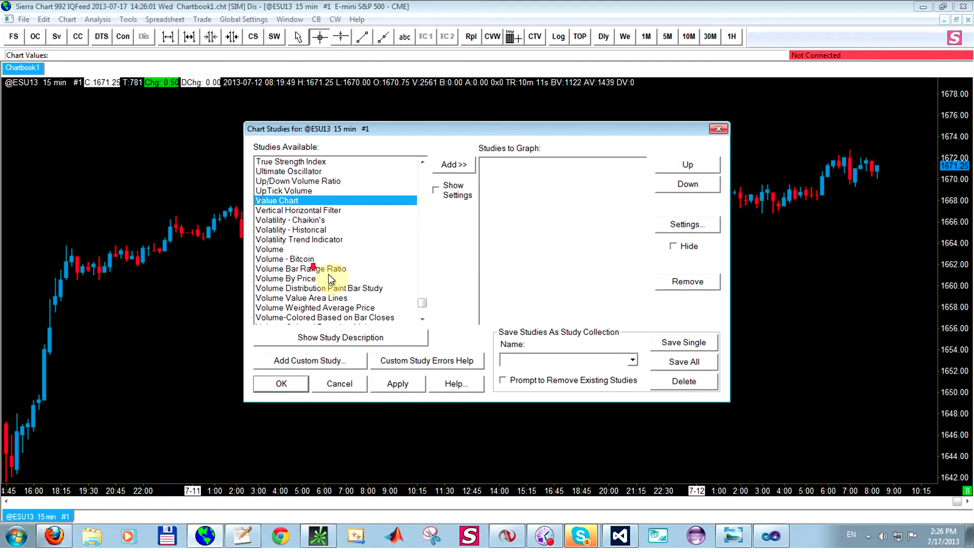
pyautogui.doubleClick(300, 249)
pyautogui.click(398, 385)
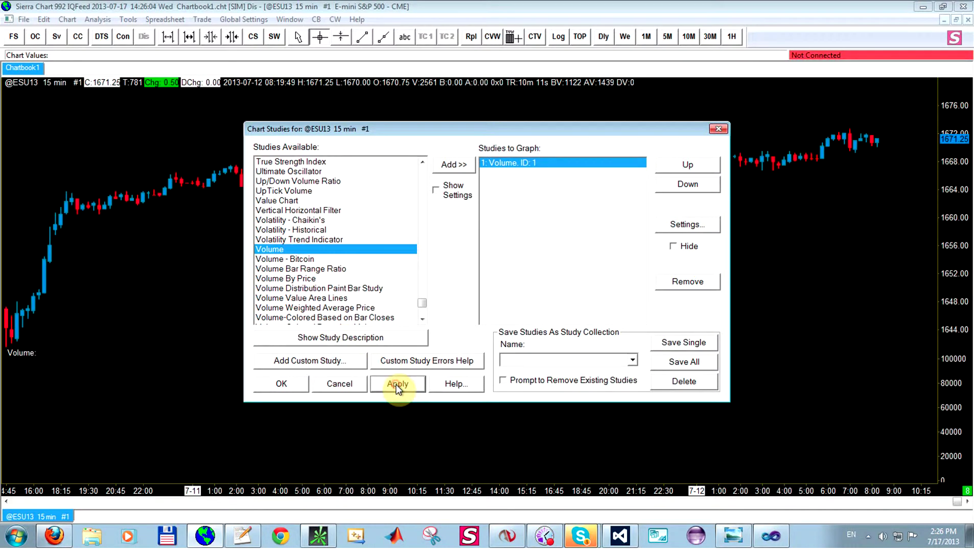
pyautogui.click(291, 383)
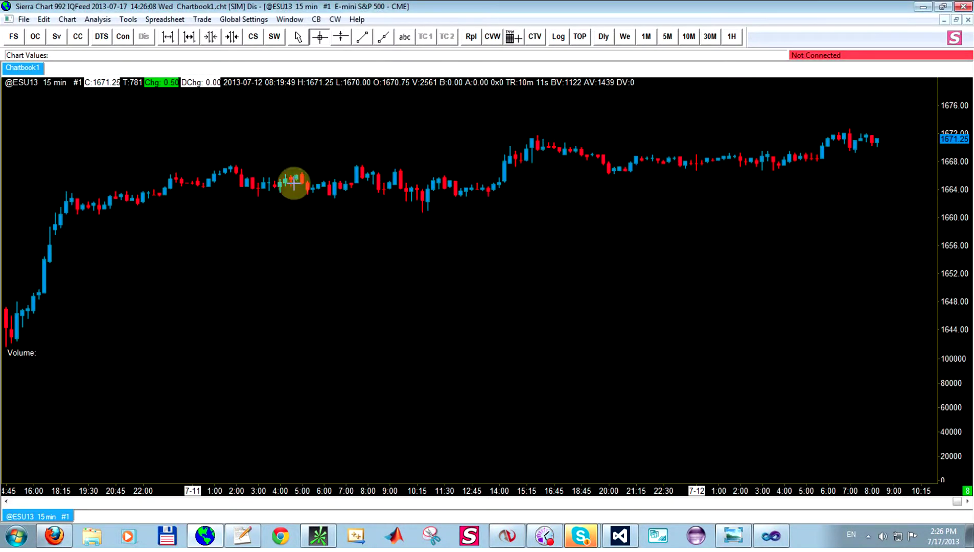
# Change the Volume study's subgraph colour to white and apply it
pyautogui.click(112, 22)
pyautogui.click(109, 36)
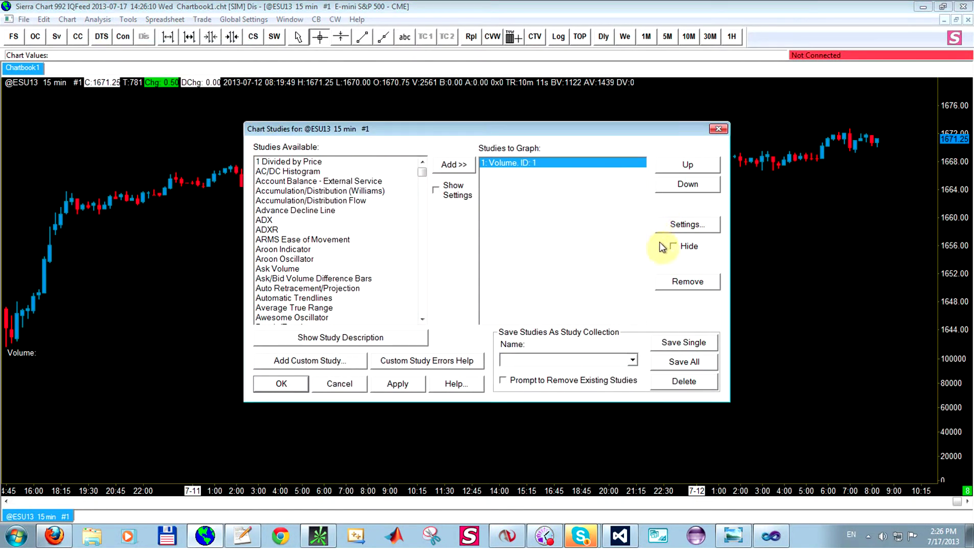
pyautogui.click(680, 225)
pyautogui.click(367, 104)
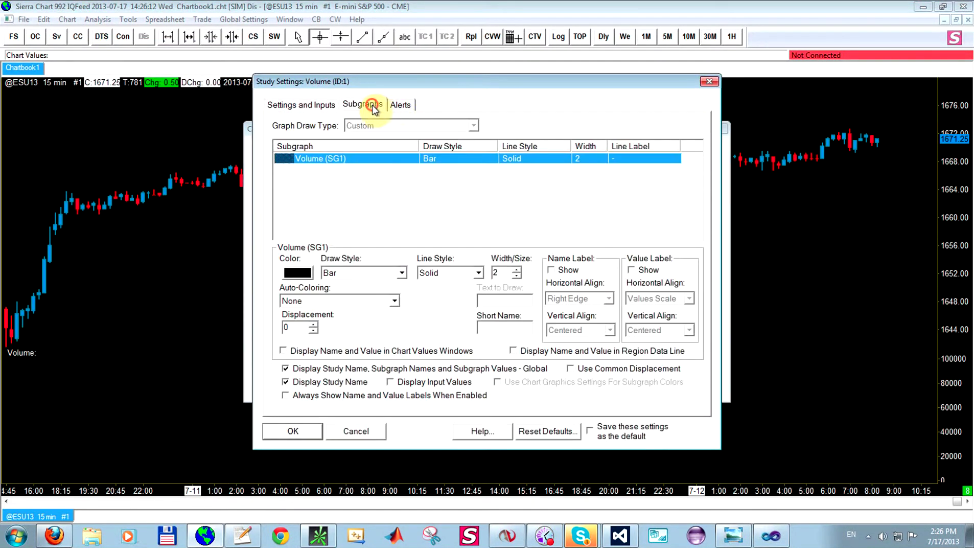
pyautogui.click(299, 273)
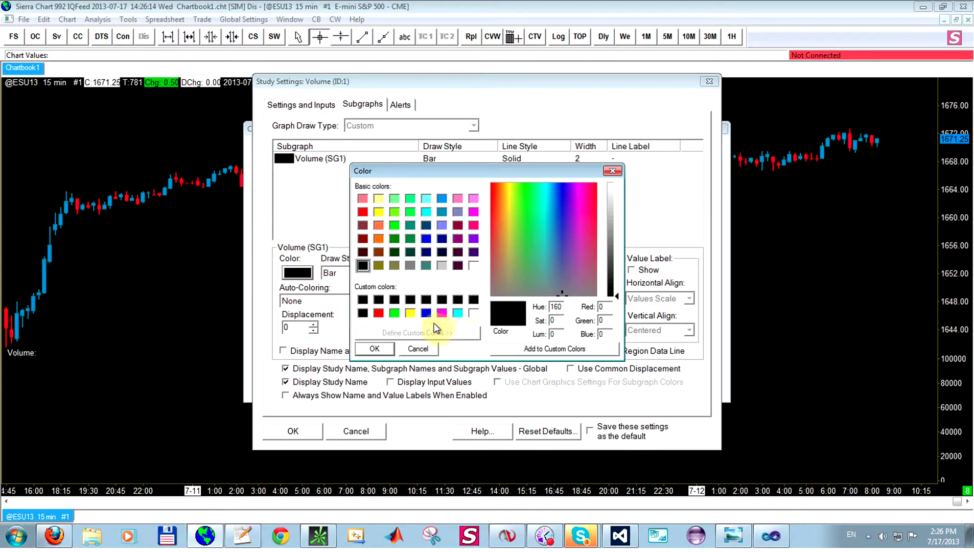
pyautogui.click(474, 264)
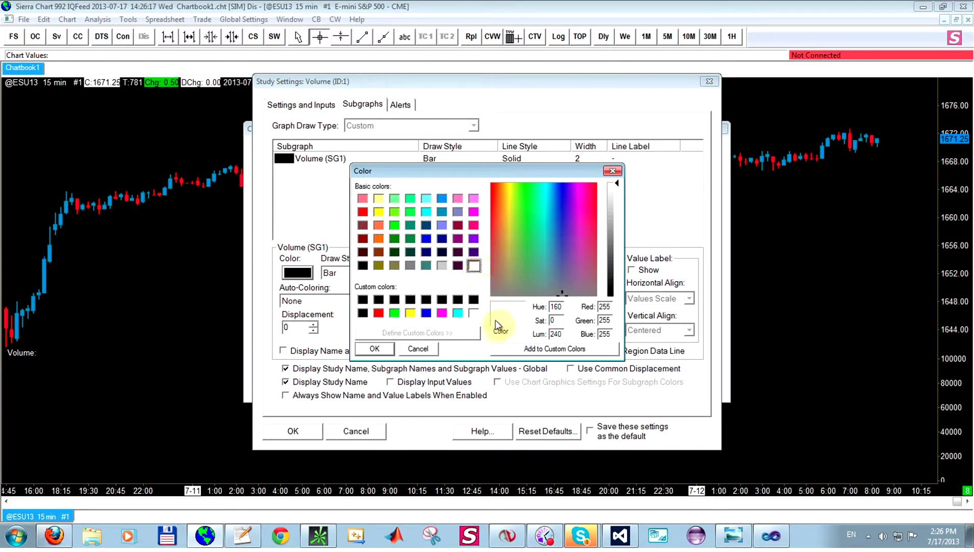
pyautogui.click(374, 349)
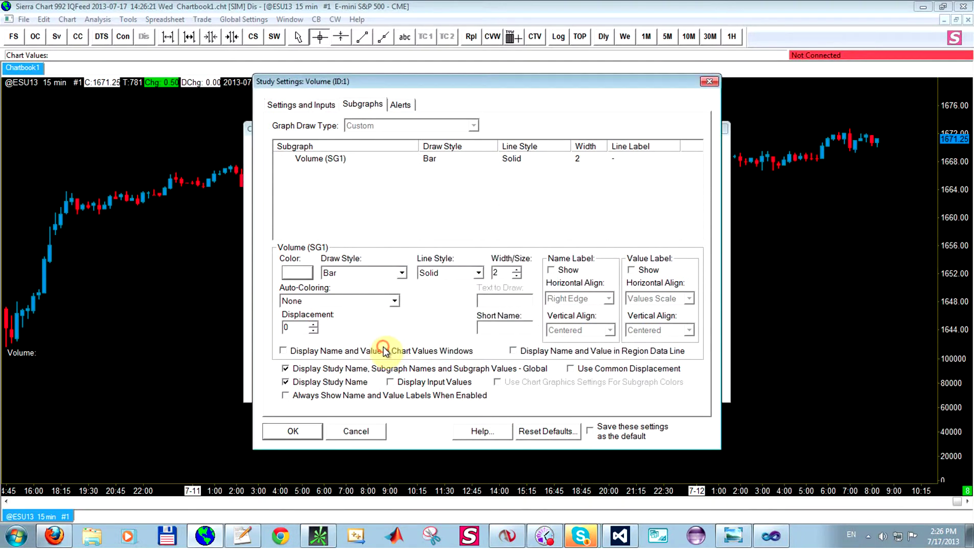
pyautogui.click(294, 431)
pyautogui.click(389, 387)
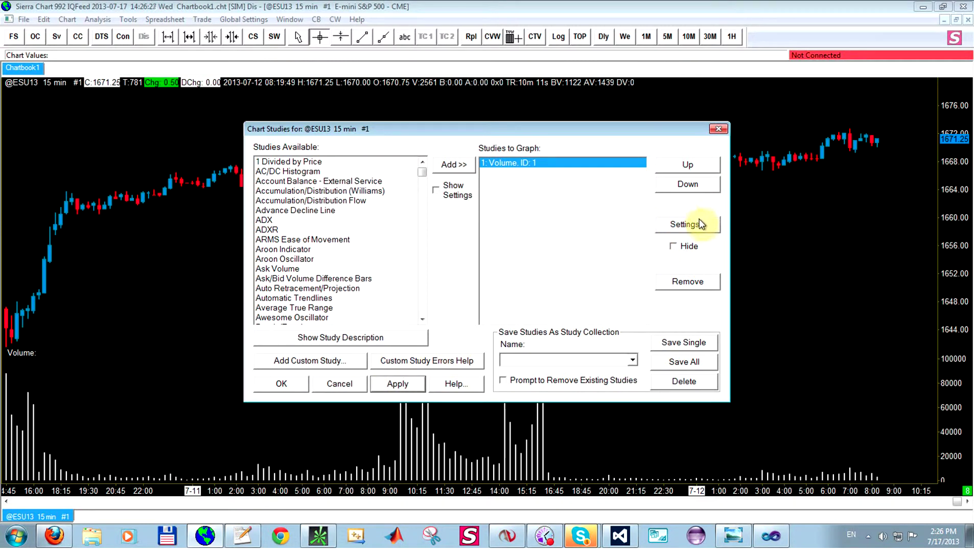
# Find Color Bar Based On Above/Below Study in the available list and add it after Volume
pyautogui.click(319, 280)
pyautogui.scroll(-20, 337, 275)
pyautogui.click(349, 281)
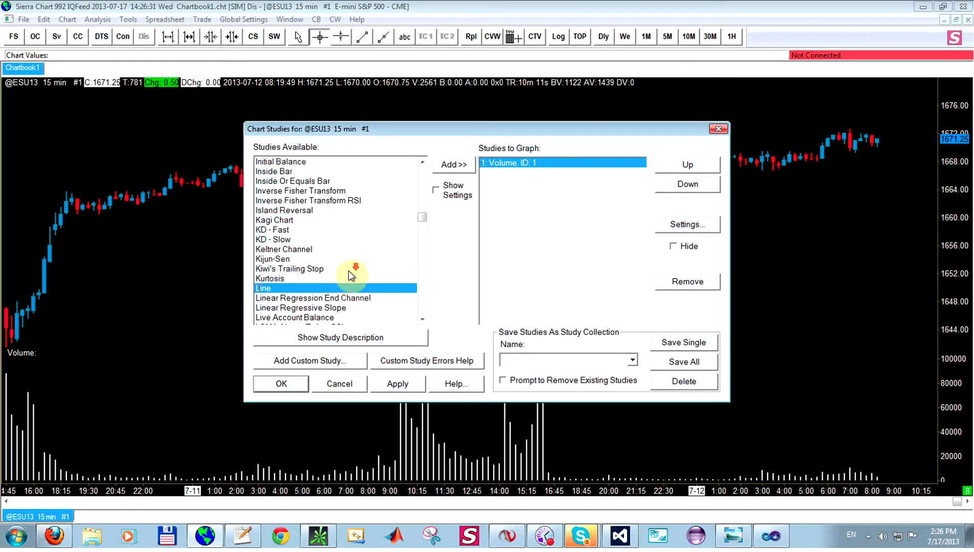
pyautogui.scroll(-1, 349, 270)
pyautogui.scroll(-10, 364, 265)
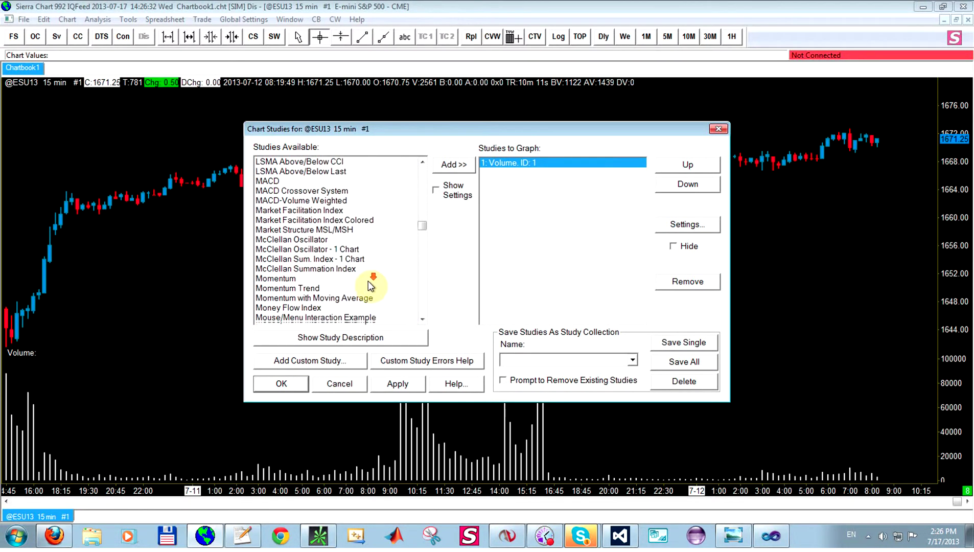
pyautogui.scroll(1, 369, 281)
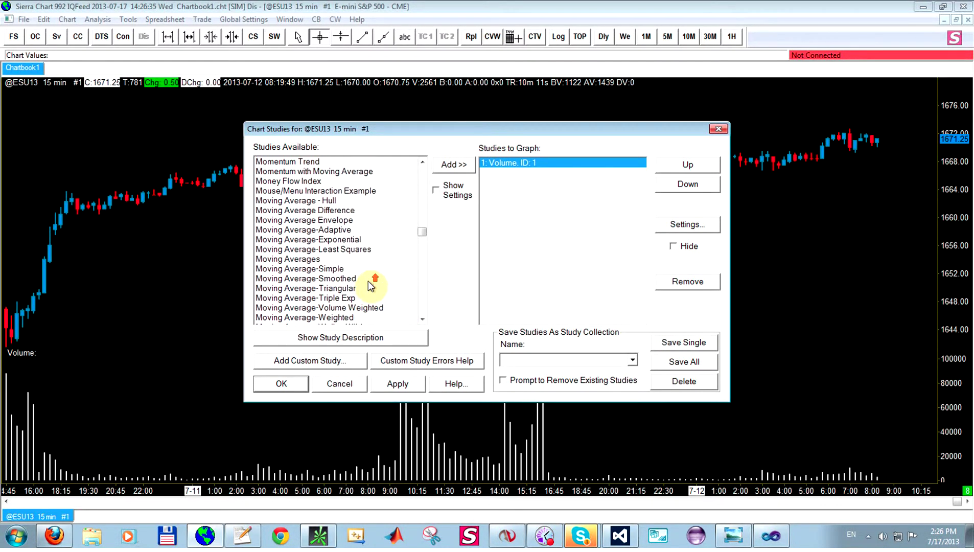
pyautogui.scroll(-5, 368, 280)
pyautogui.scroll(-7, 368, 281)
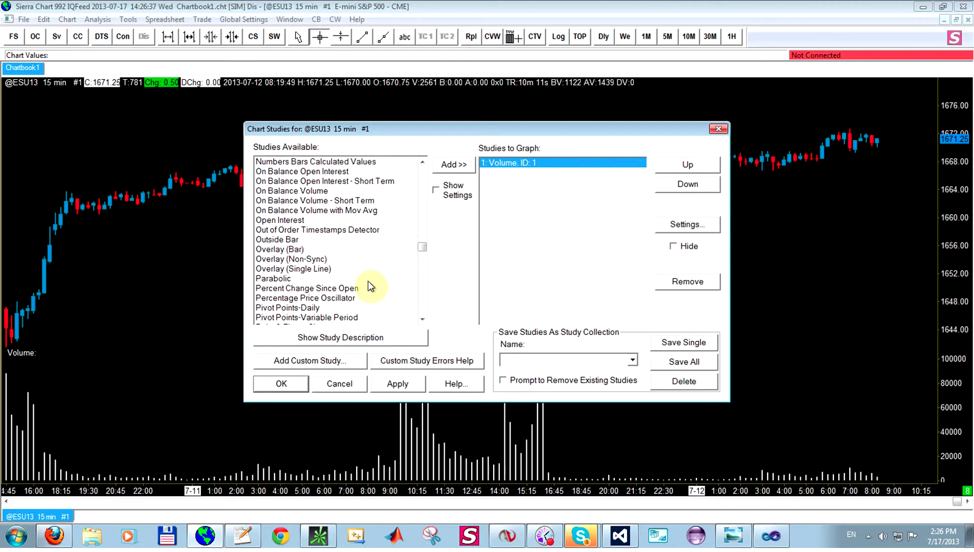
pyautogui.scroll(-1, 368, 280)
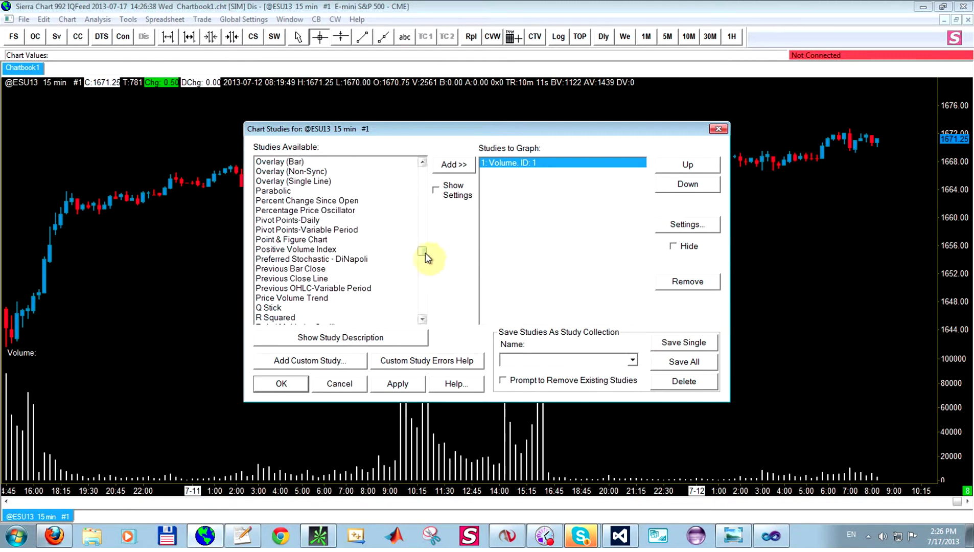
pyautogui.moveTo(426, 254); pyautogui.dragTo(420, 203)
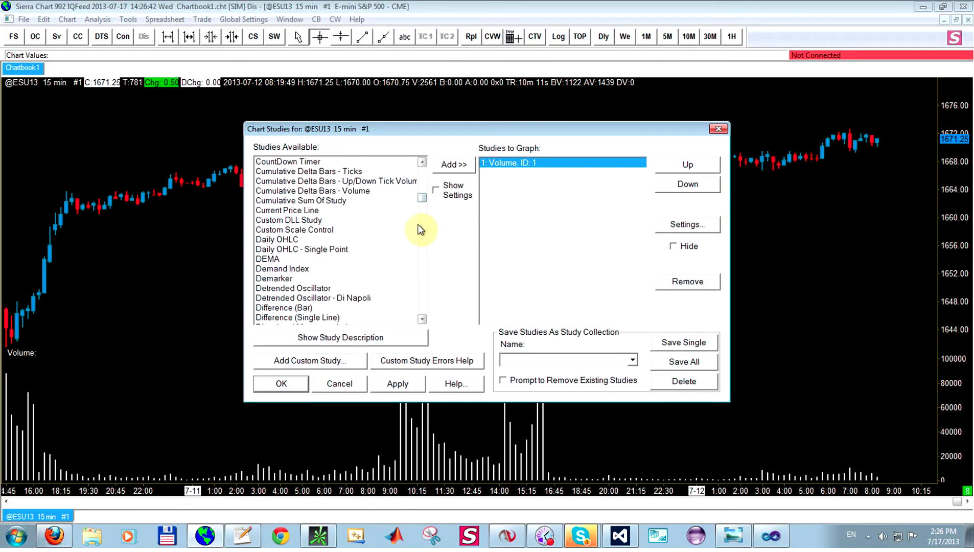
pyautogui.scroll(3, 387, 240)
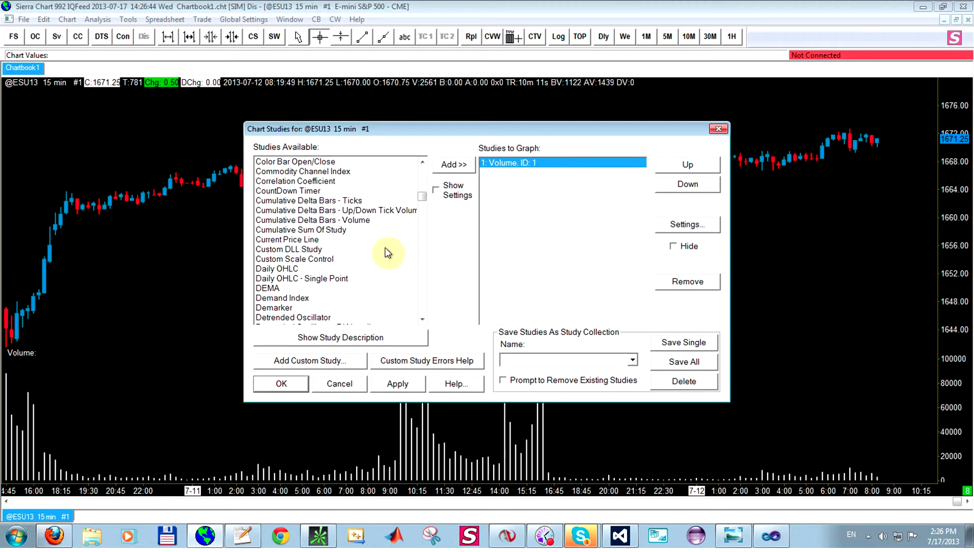
pyautogui.scroll(8, 386, 250)
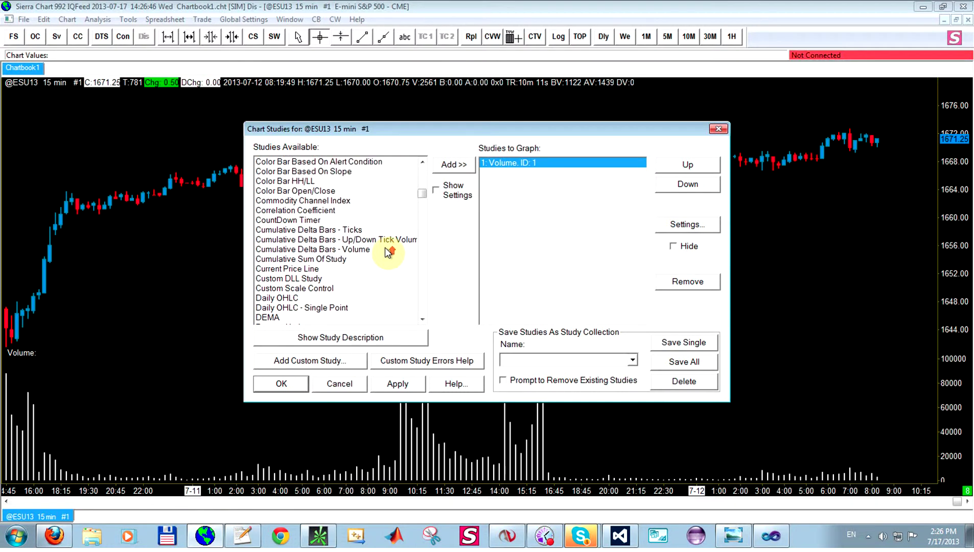
pyautogui.scroll(1, 385, 247)
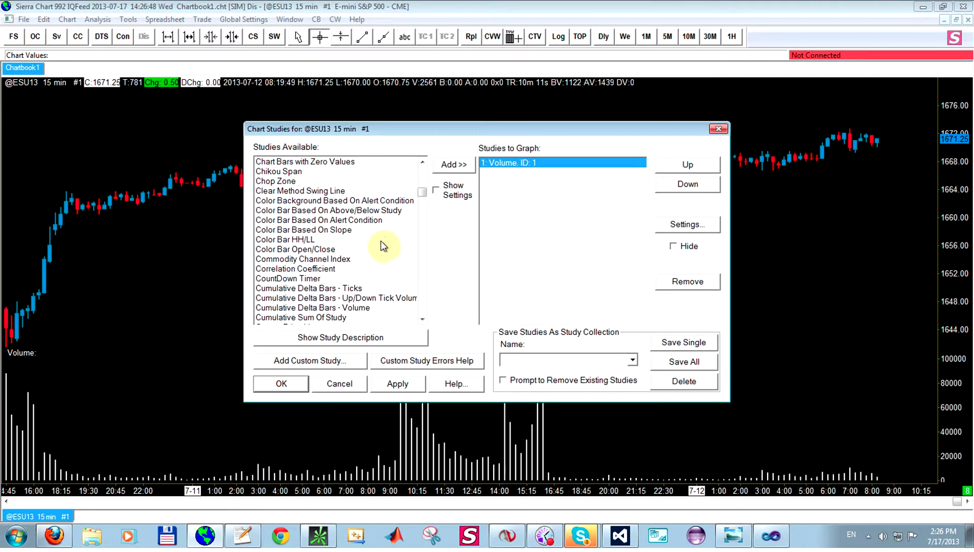
pyautogui.click(362, 210)
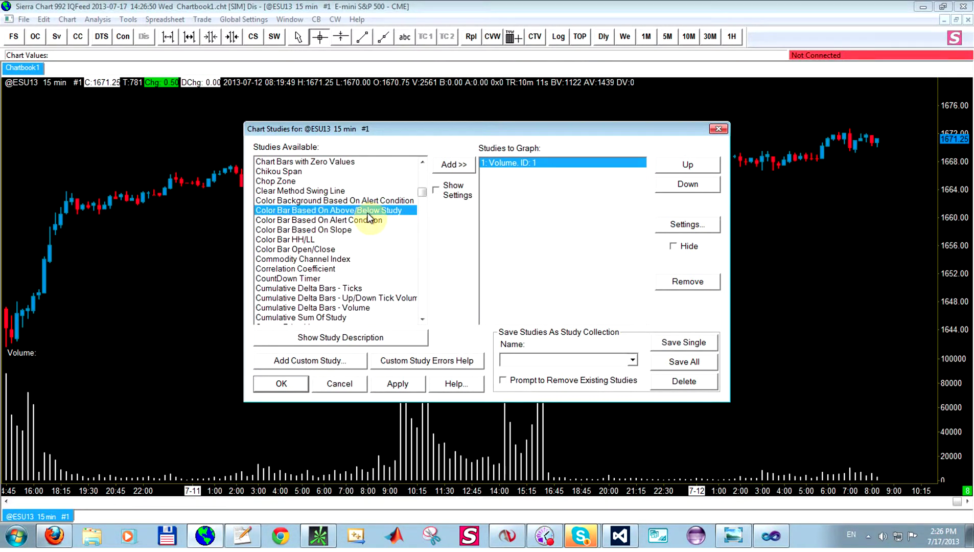
pyautogui.click(451, 164)
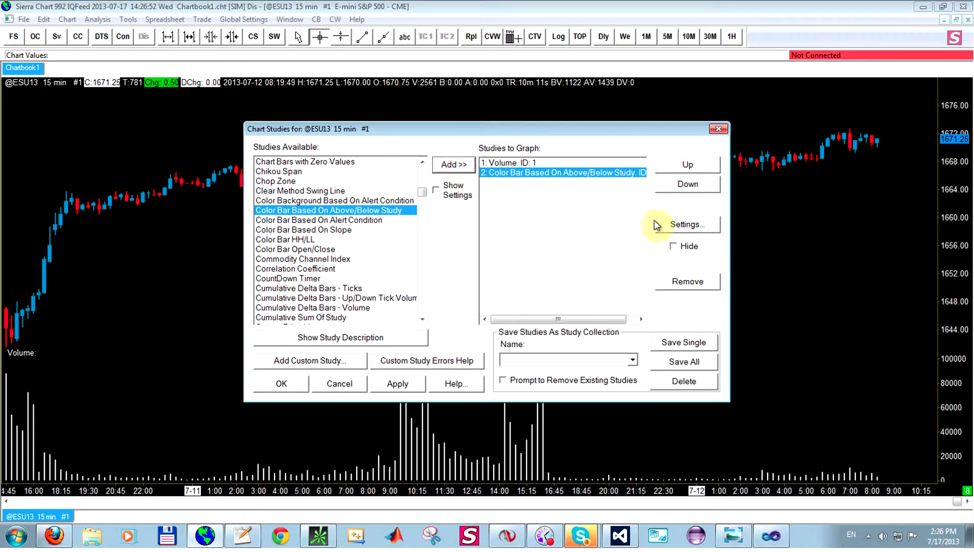
# Set the Color Bar study's input data to Volume and confirm its settings
pyautogui.click(674, 225)
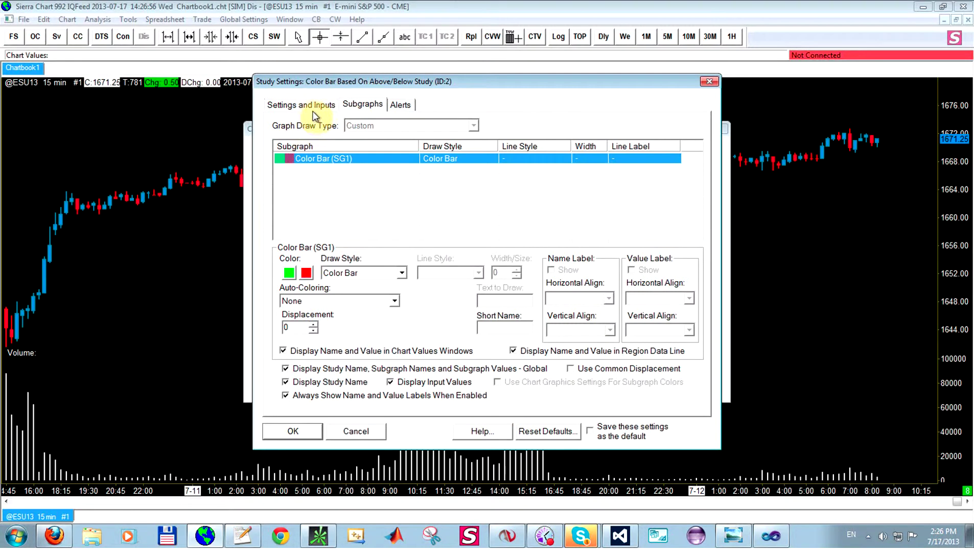
pyautogui.click(309, 104)
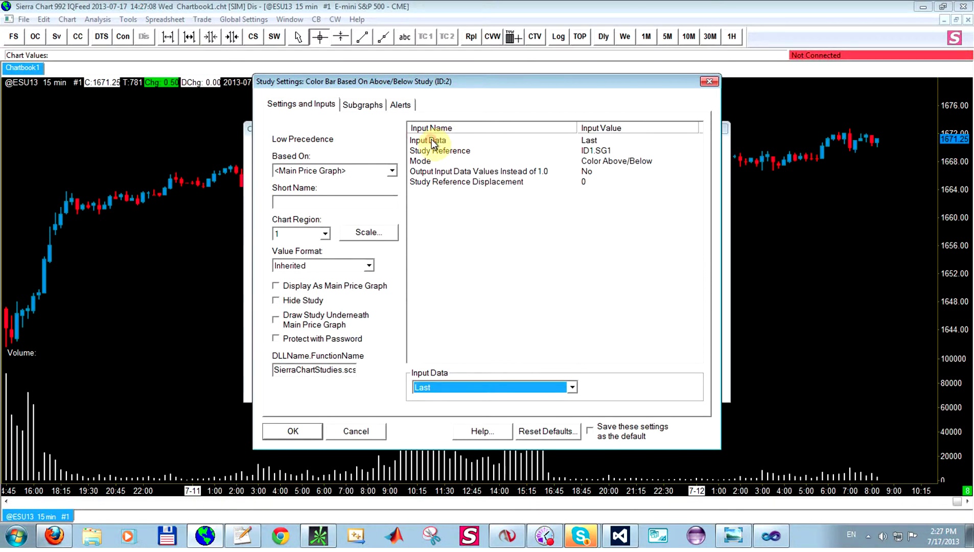
pyautogui.click(571, 387)
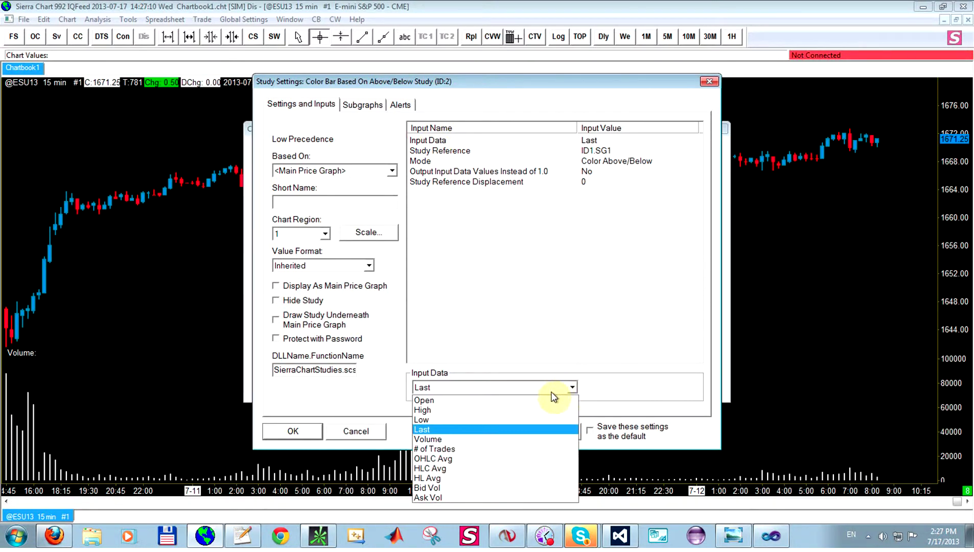
pyautogui.click(467, 441)
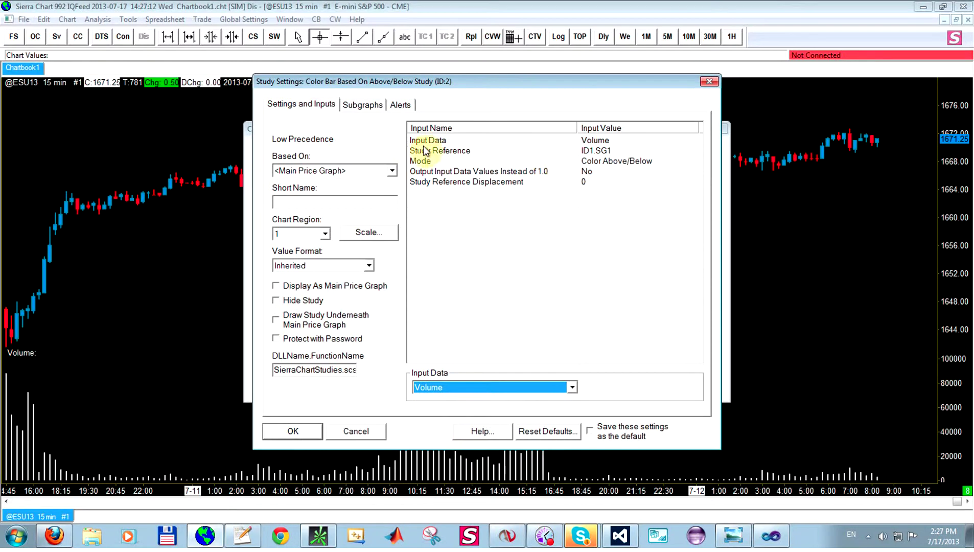
pyautogui.click(469, 153)
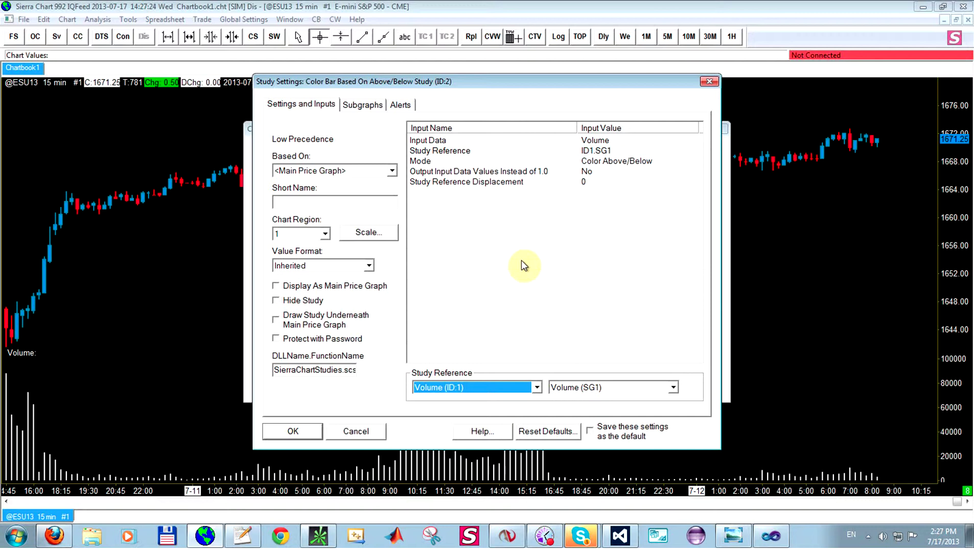
pyautogui.click(310, 431)
# Add the Line study and move it above the Color Bar study
pyautogui.click(310, 280)
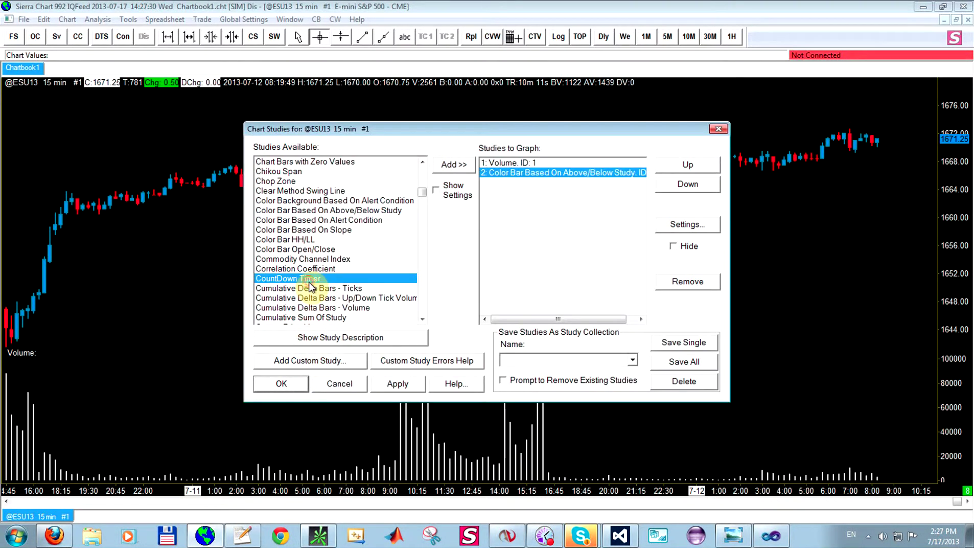
pyautogui.press('l')
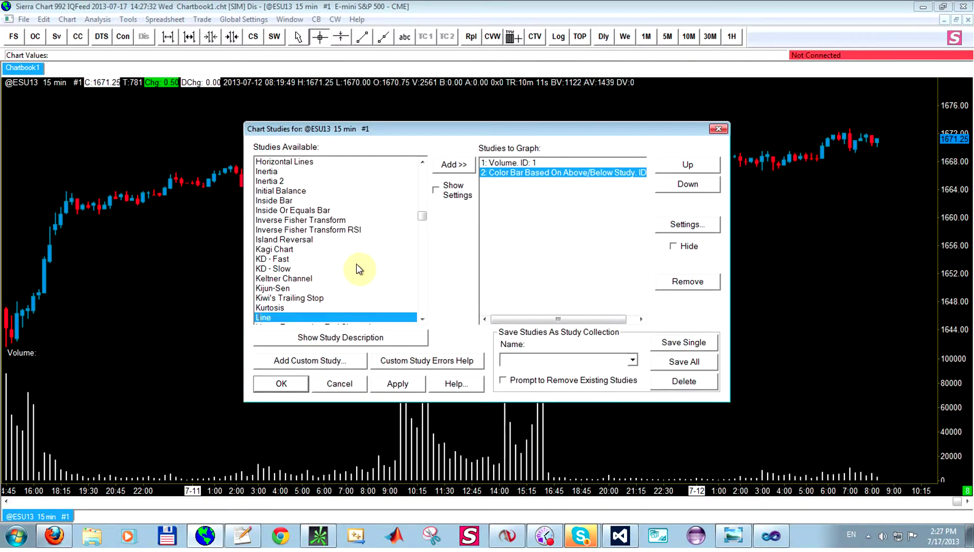
pyautogui.scroll(-1, 356, 264)
pyautogui.click(454, 162)
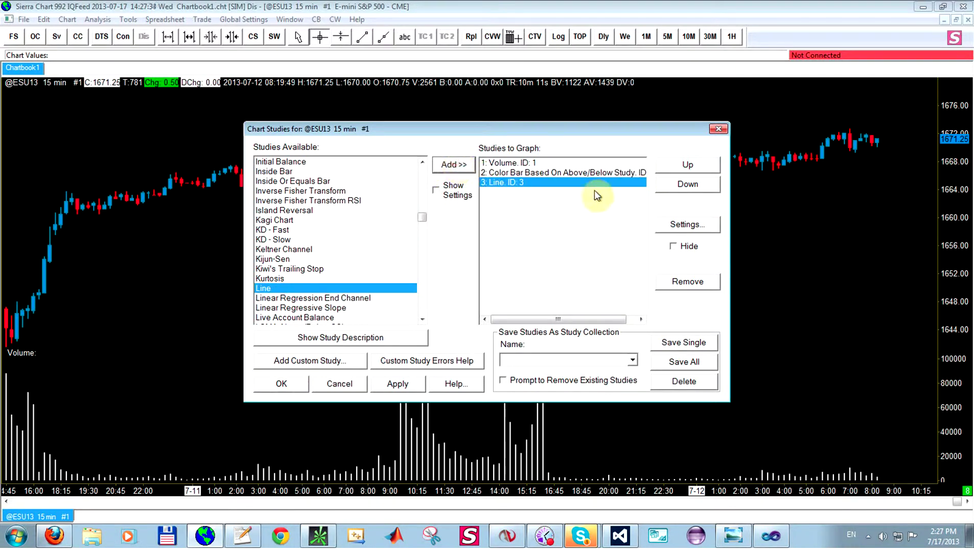
pyautogui.click(691, 164)
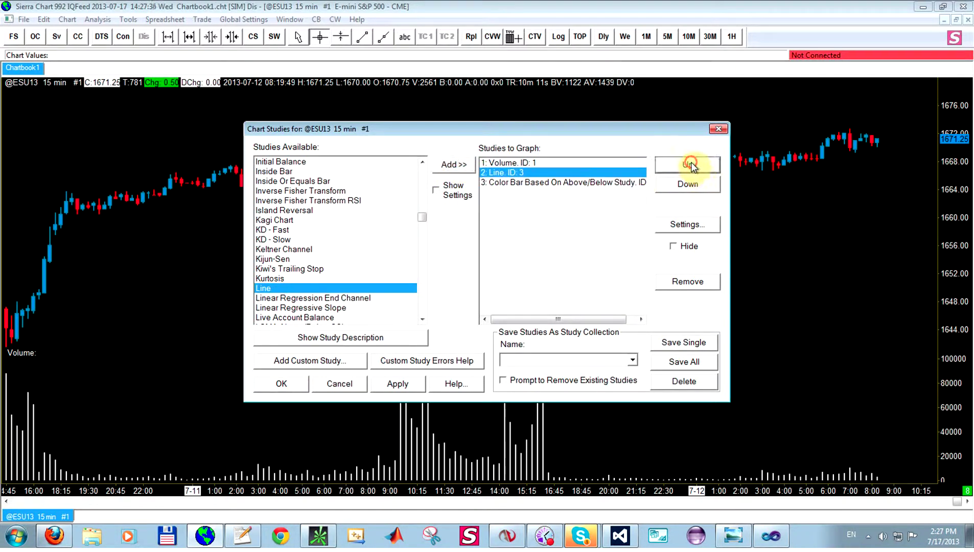
# Set the Line study's Value to 300 and place it in Chart Region 2
pyautogui.click(695, 228)
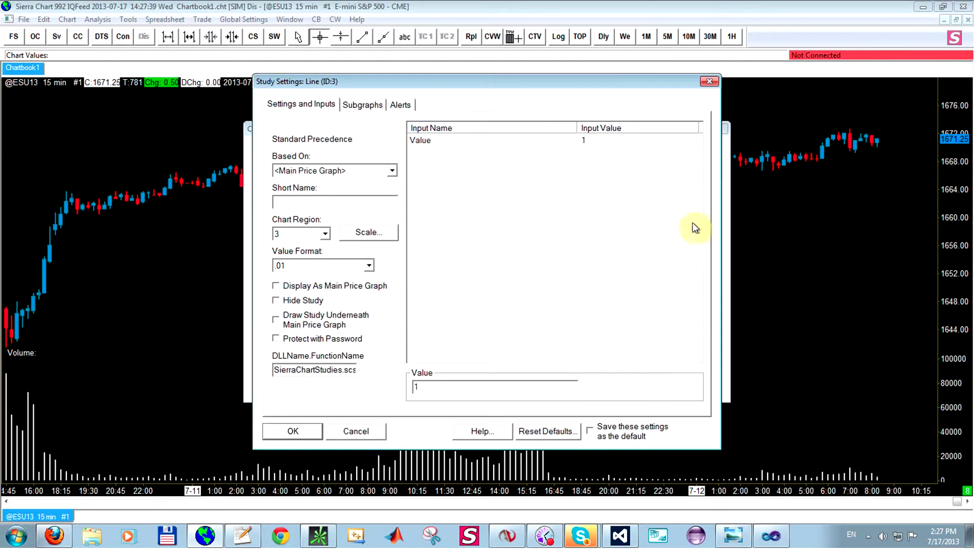
pyautogui.click(479, 140)
pyautogui.click(432, 388)
pyautogui.write('300')
pyautogui.click(325, 235)
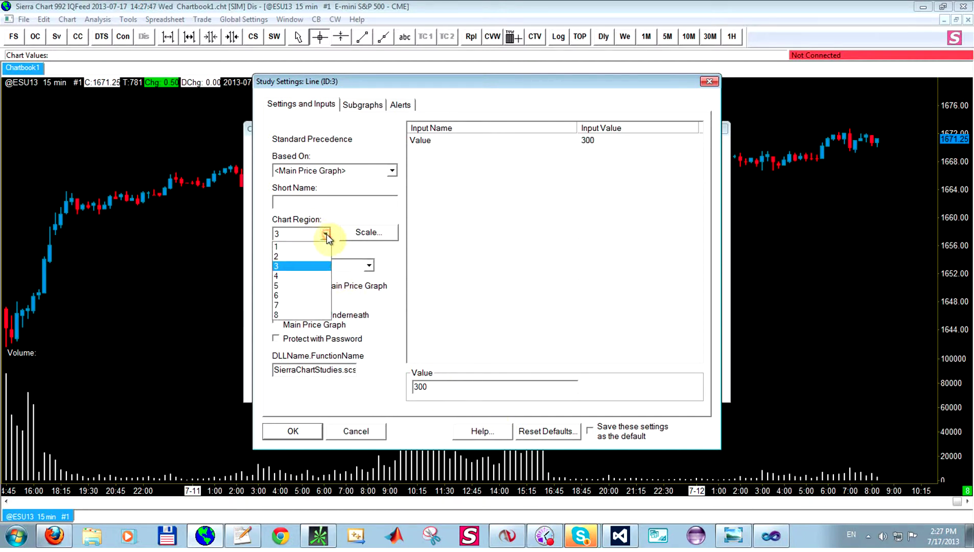
pyautogui.click(290, 257)
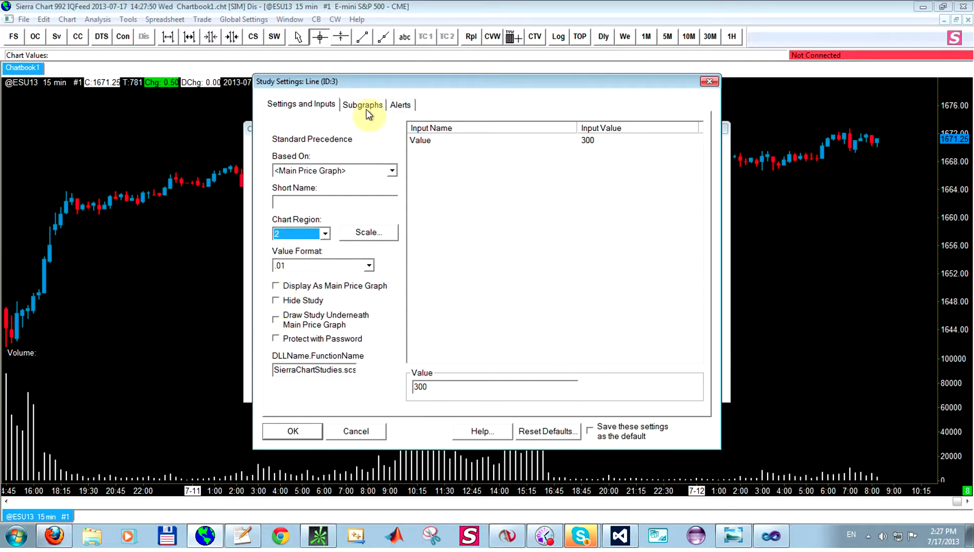
# Make the line green, confirm its settings and apply to the chart
pyautogui.click(366, 107)
pyautogui.click(297, 272)
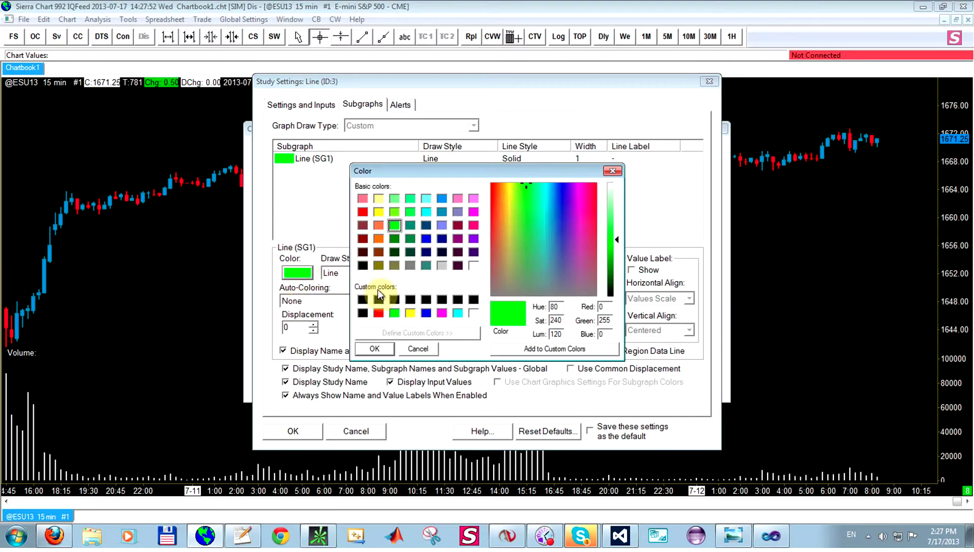
pyautogui.click(383, 350)
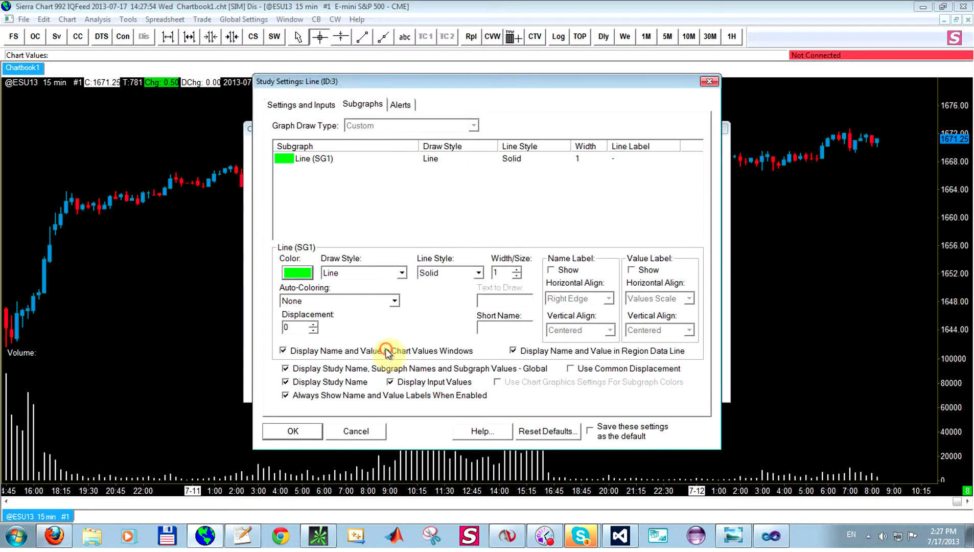
pyautogui.click(286, 427)
pyautogui.click(397, 384)
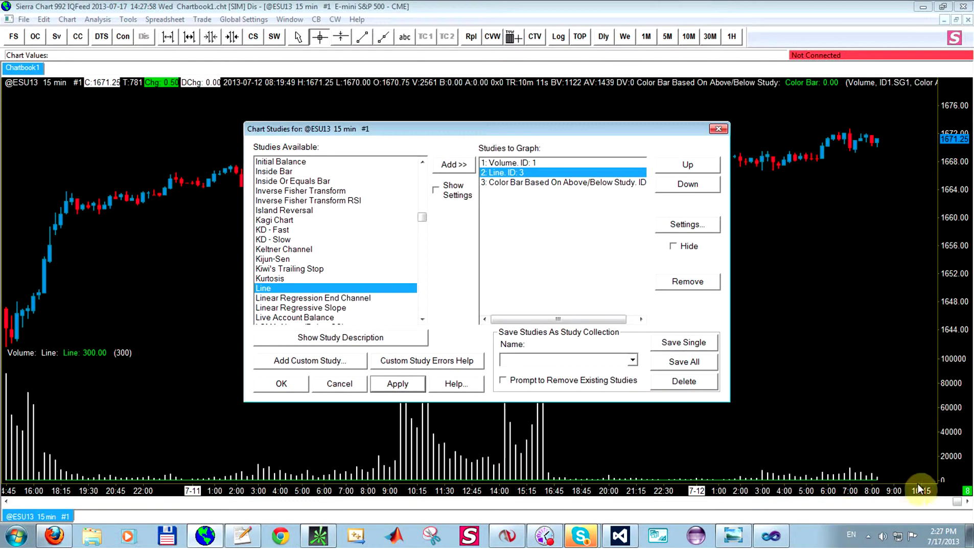
# Change the Line study's value to 2000 and apply it
pyautogui.click(711, 223)
pyautogui.click(301, 104)
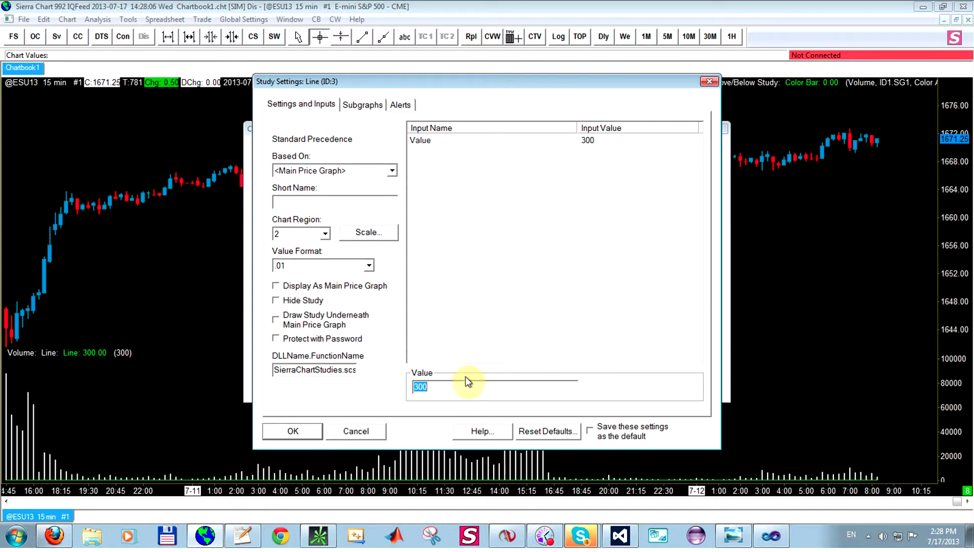
pyautogui.write('2000')
pyautogui.click(294, 431)
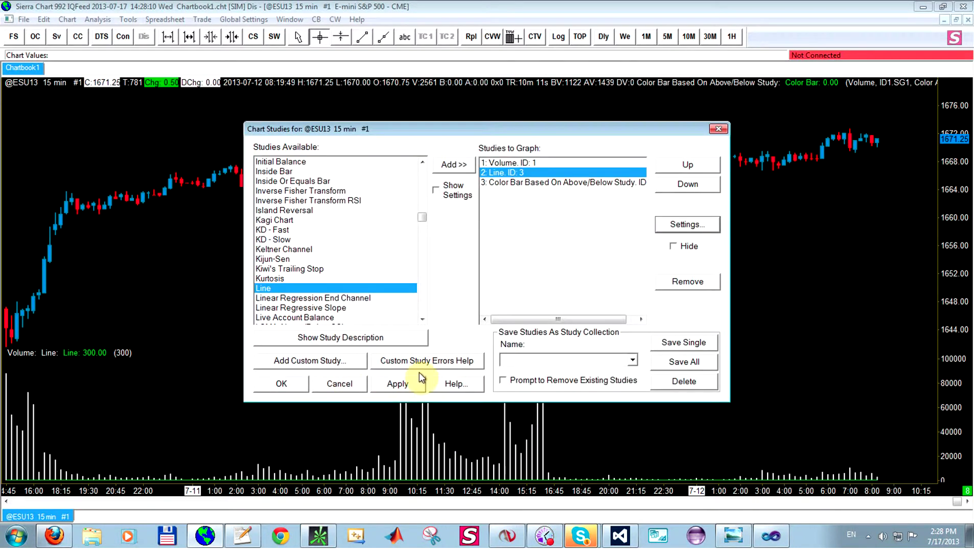
pyautogui.click(404, 384)
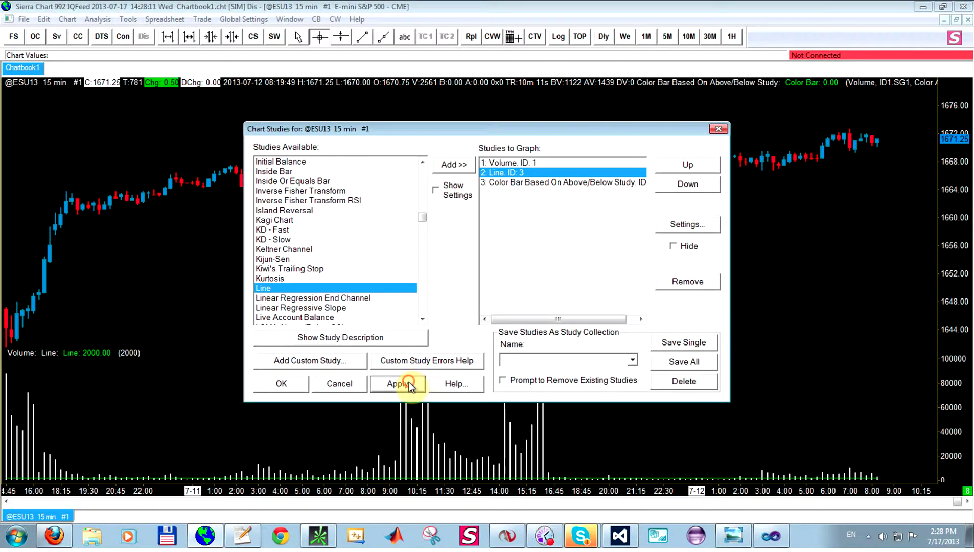
# Raise the line value to 20000 and close the Chart Studies window
pyautogui.click(687, 224)
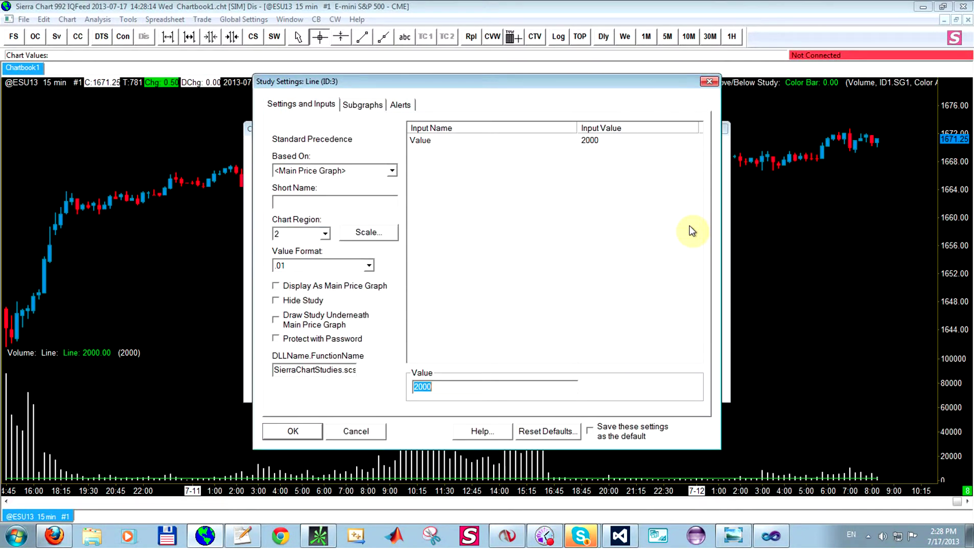
pyautogui.write('20000')
pyautogui.click(313, 431)
pyautogui.click(284, 384)
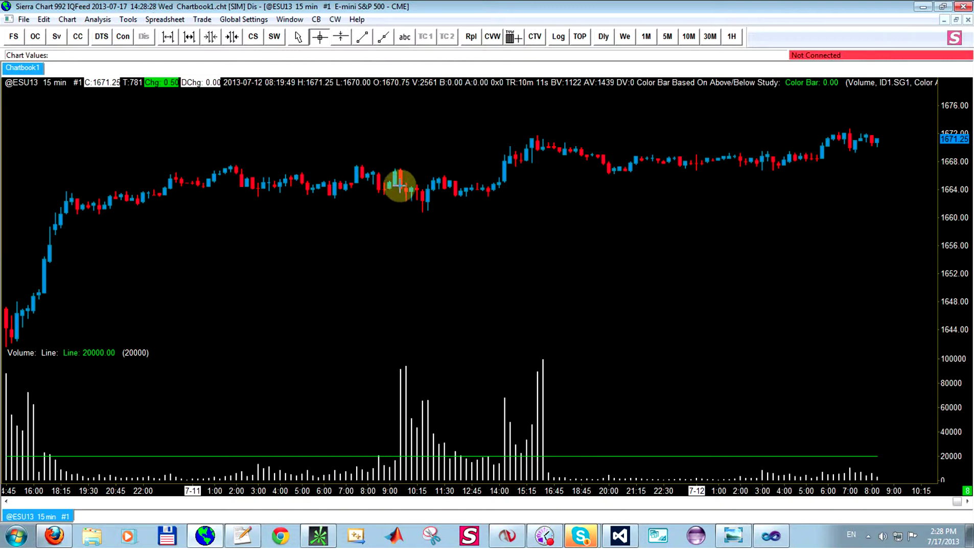
pyautogui.click(96, 19)
# Point the Color Bar study's Study Reference at Line (ID:3), subgraph Line (SG1)
pyautogui.click(102, 35)
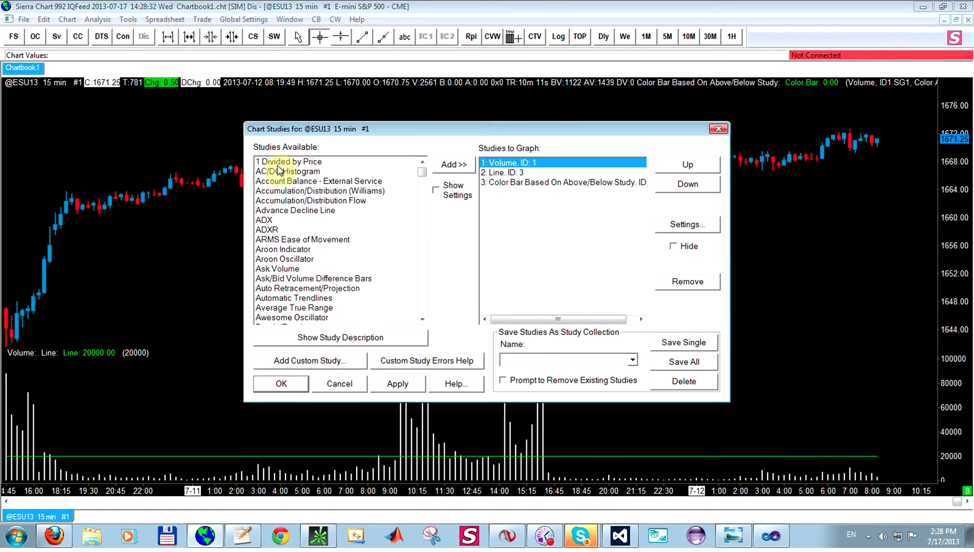
pyautogui.click(515, 185)
pyautogui.click(699, 227)
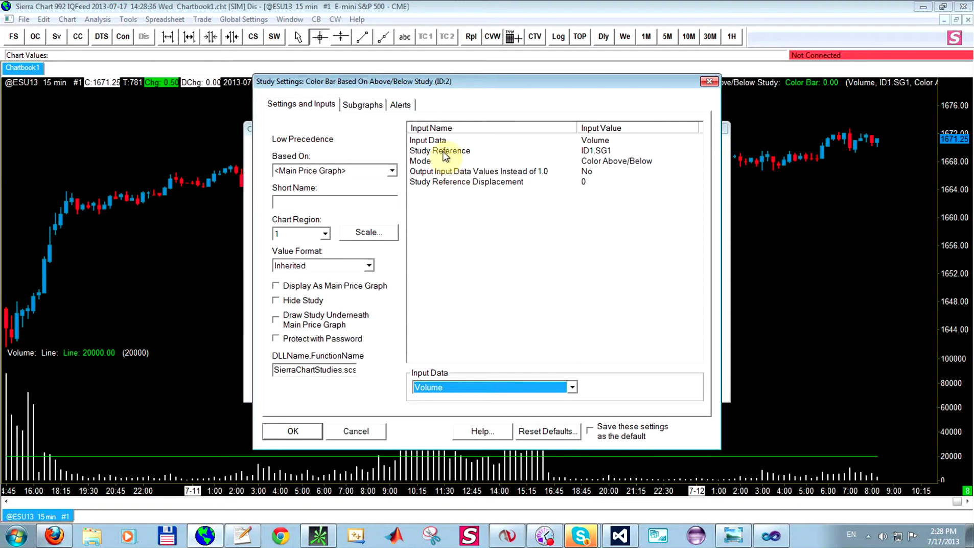
pyautogui.click(444, 152)
pyautogui.click(490, 388)
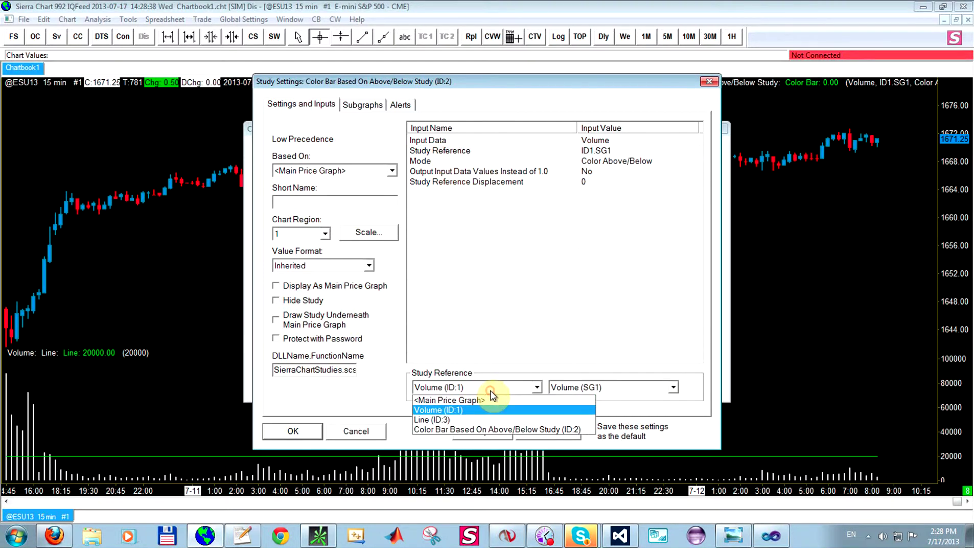
pyautogui.click(475, 420)
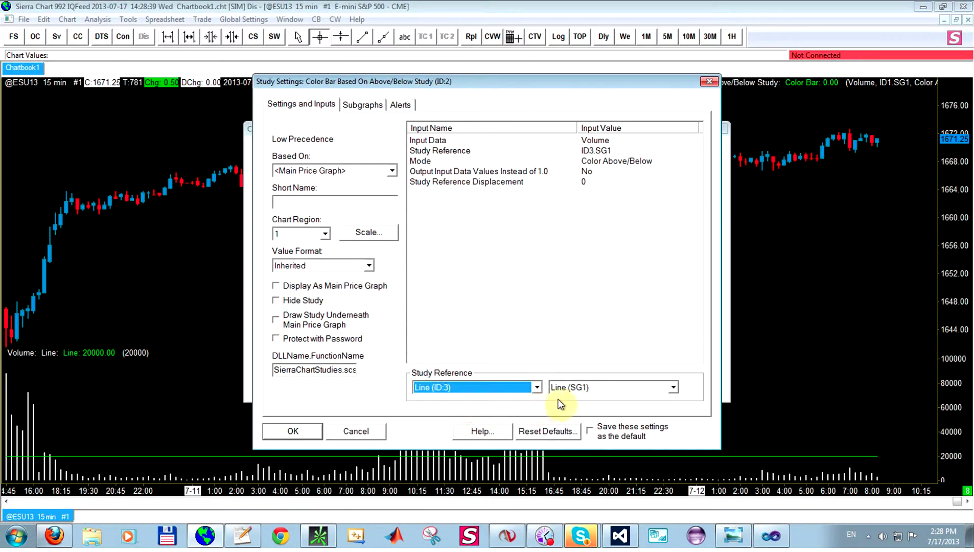
pyautogui.click(593, 389)
pyautogui.click(592, 398)
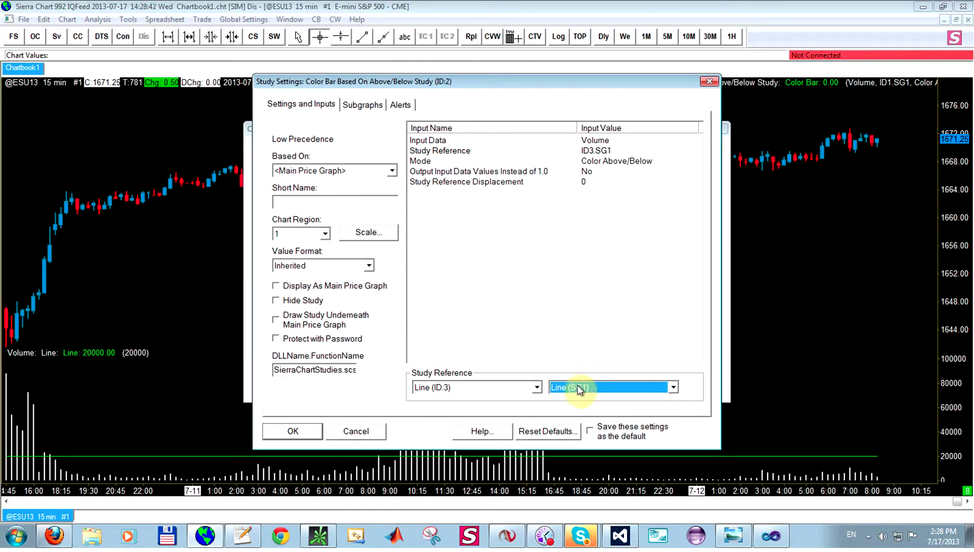
# Set the Color Bar Mode to Color Above and choose the green bar colour
pyautogui.click(442, 162)
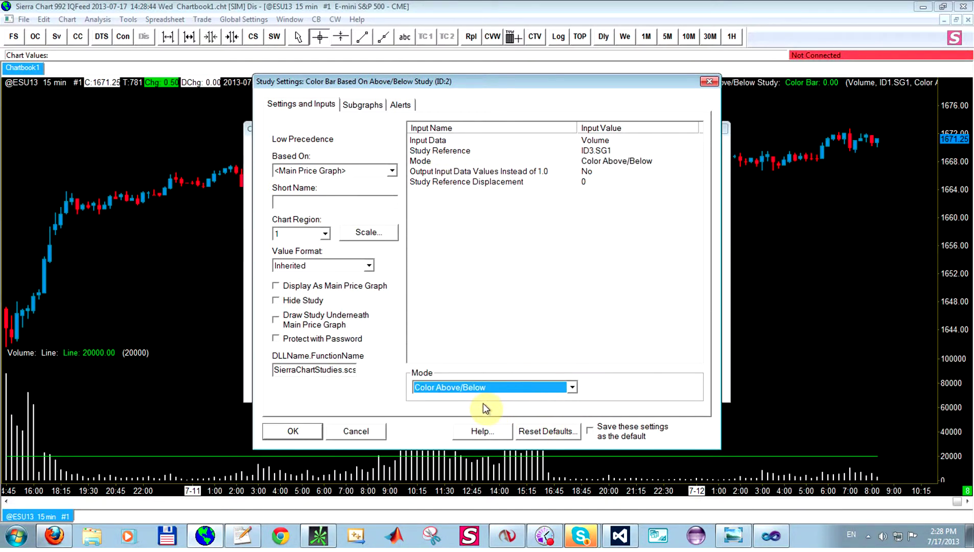
pyautogui.click(475, 390)
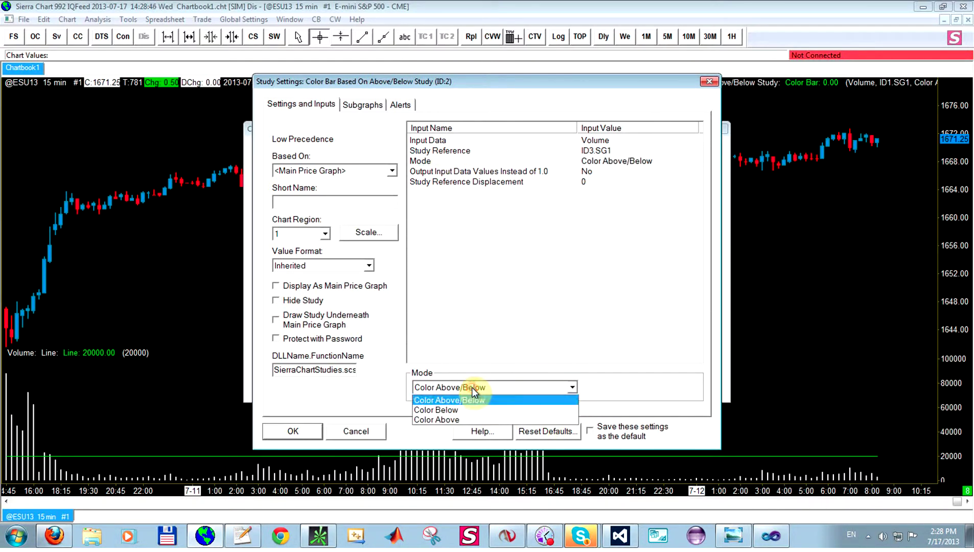
pyautogui.click(451, 420)
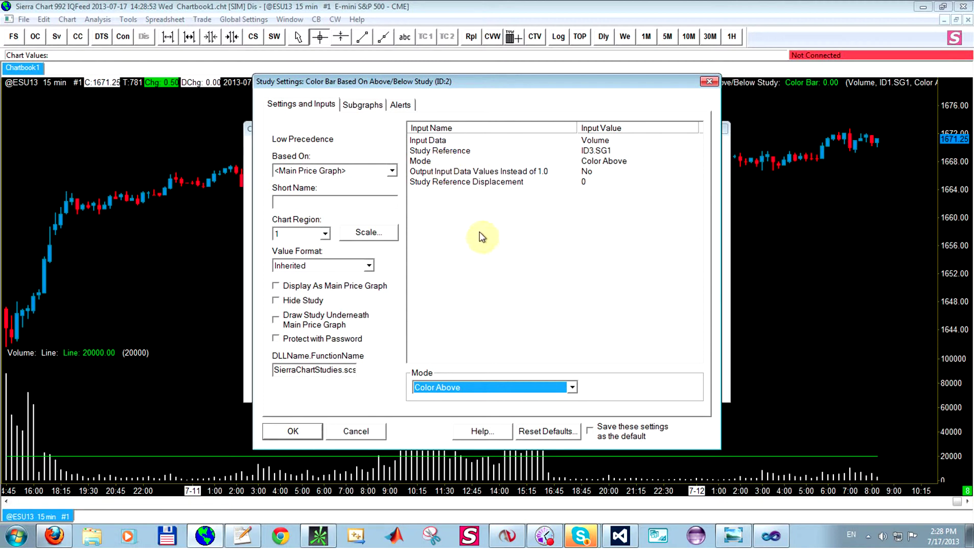
pyautogui.click(372, 106)
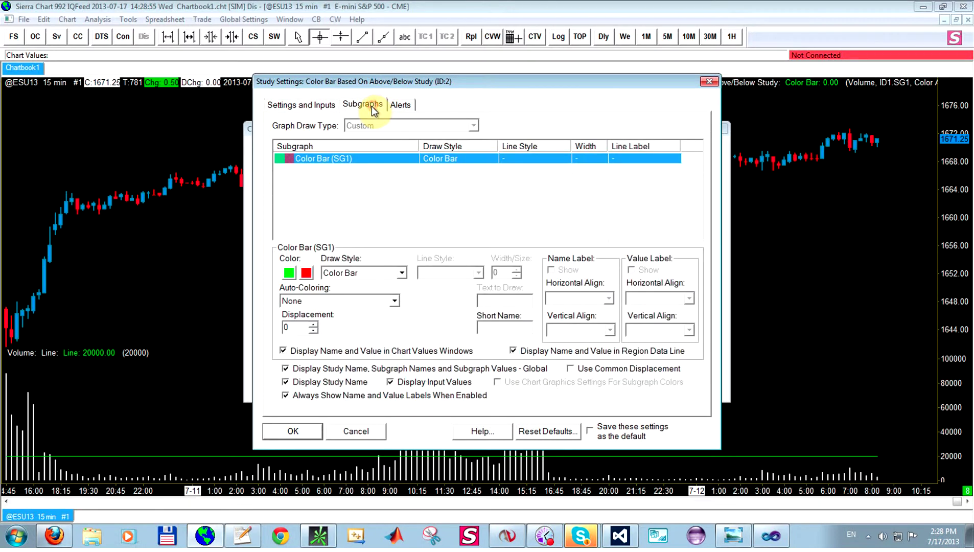
pyautogui.click(289, 277)
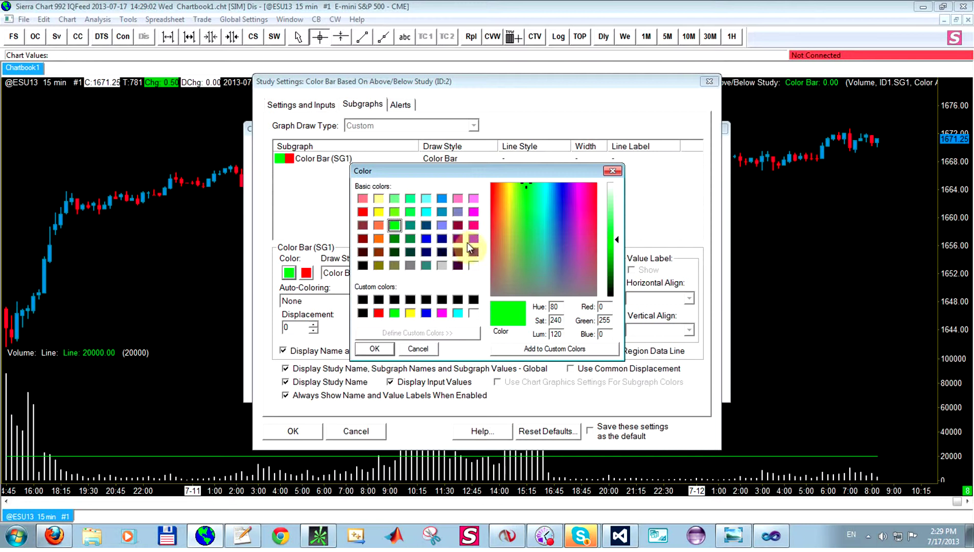
pyautogui.click(376, 349)
# Confirm the Color Bar settings and close Chart Studies so high-volume bars turn green
pyautogui.click(296, 435)
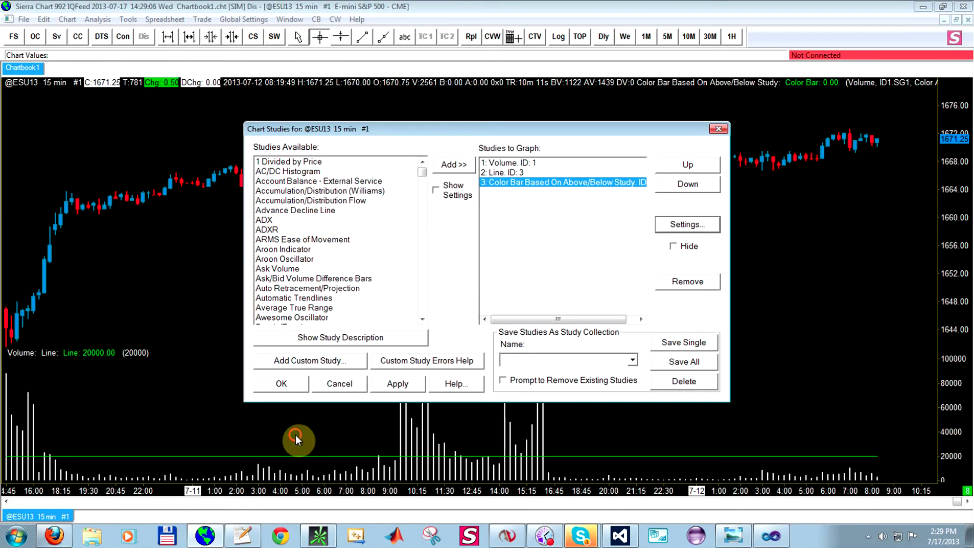
pyautogui.click(296, 385)
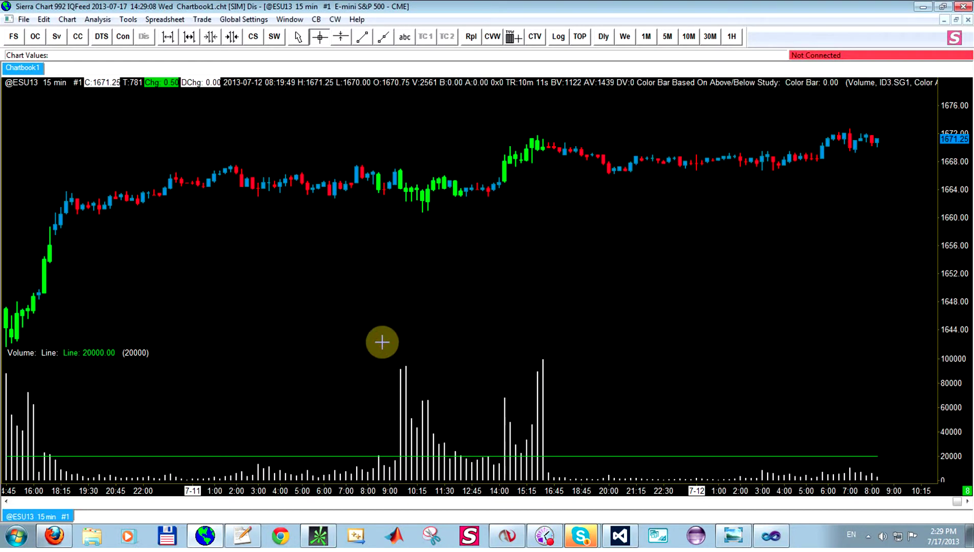